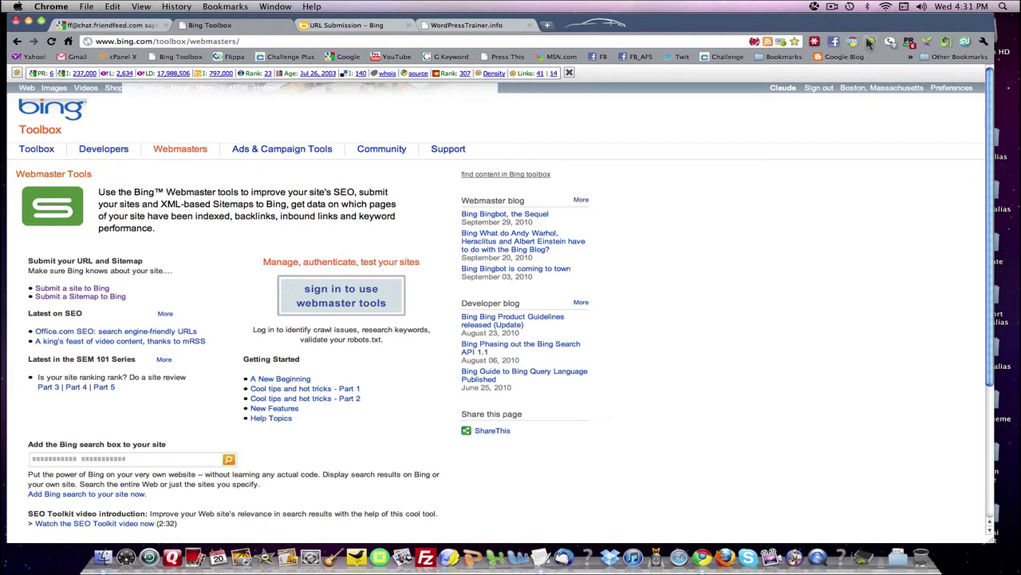
Restore the browser window and go to the Bing Toolbox SEO and webmaster tools section
mouse_move(2, 2)
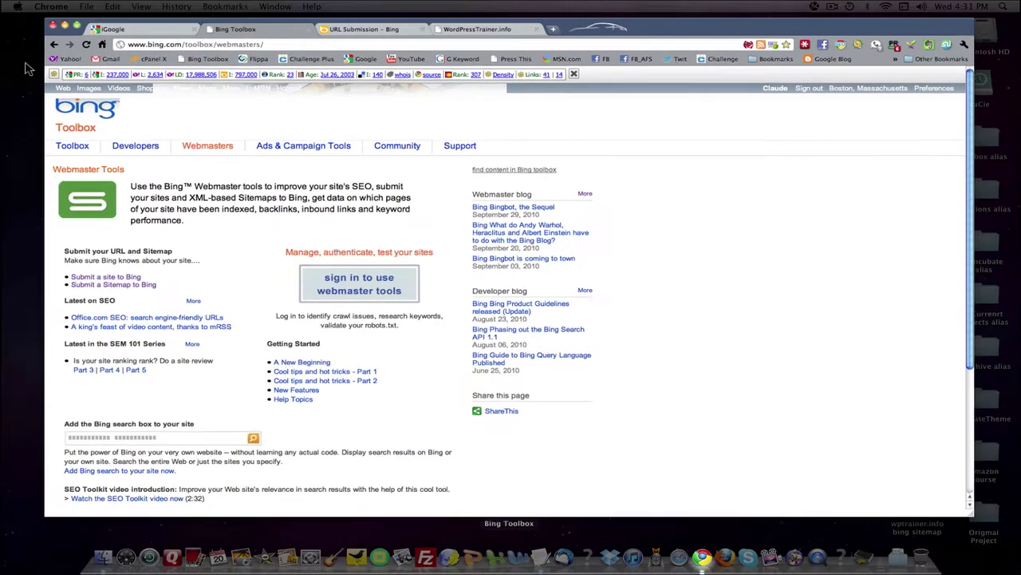
left_click(137, 134)
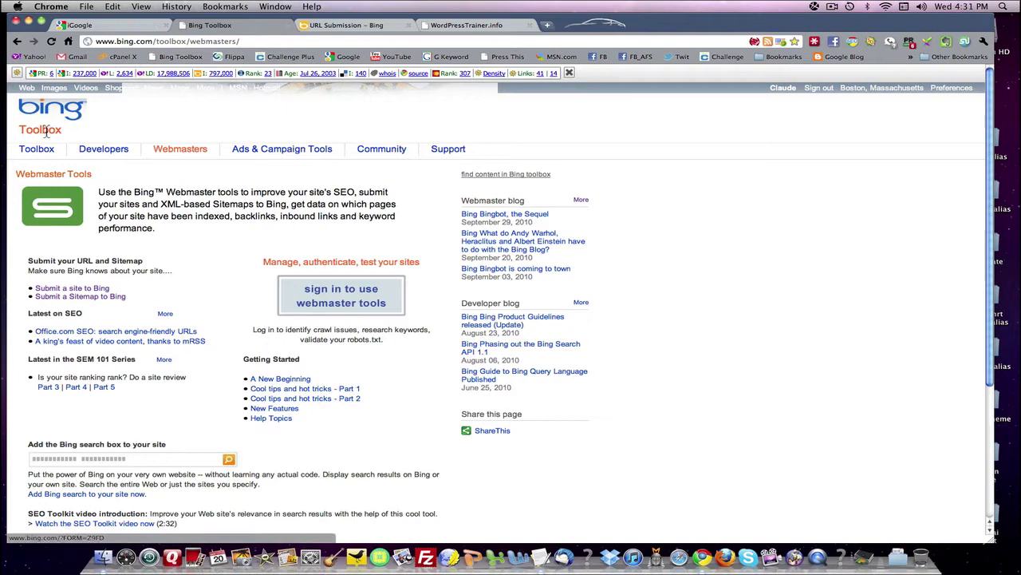
left_click(42, 154)
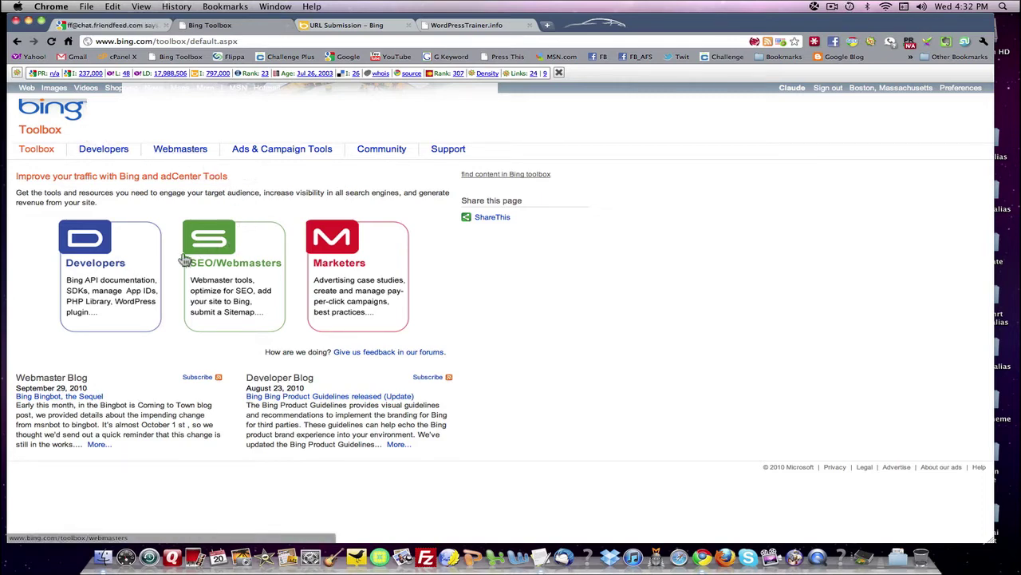
left_click(217, 241)
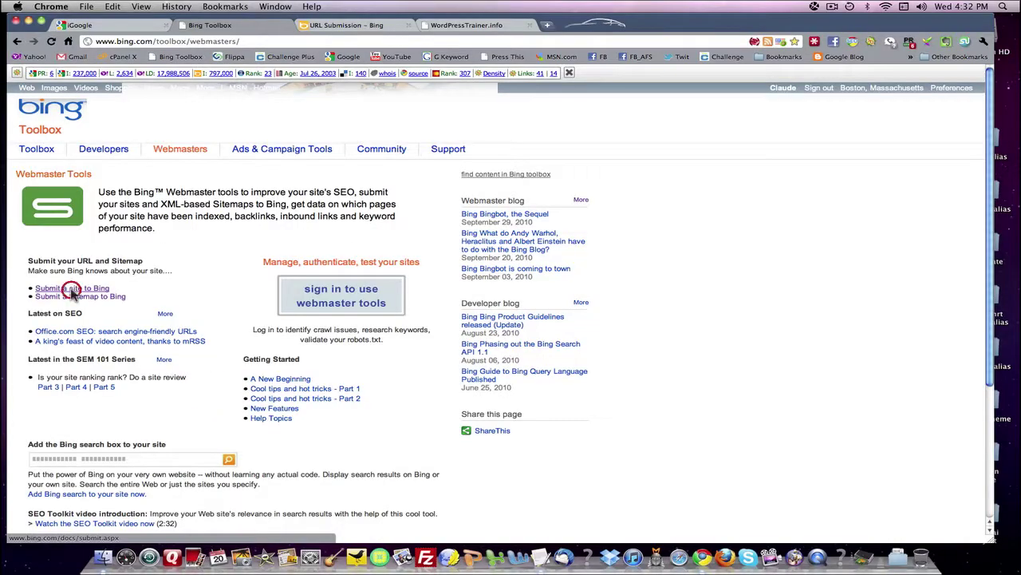
left_click(70, 292)
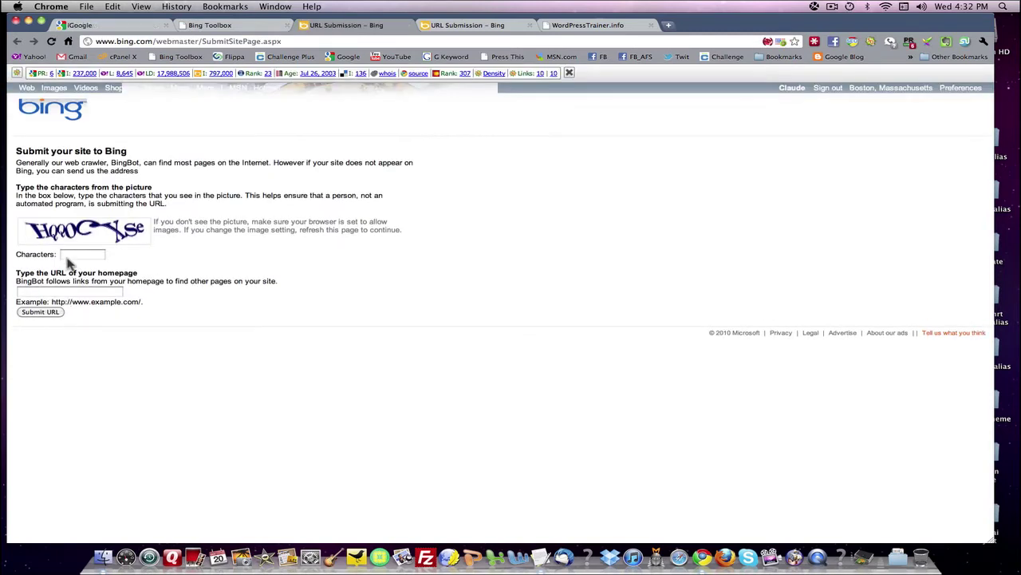
left_click(67, 254)
type("HQQO")
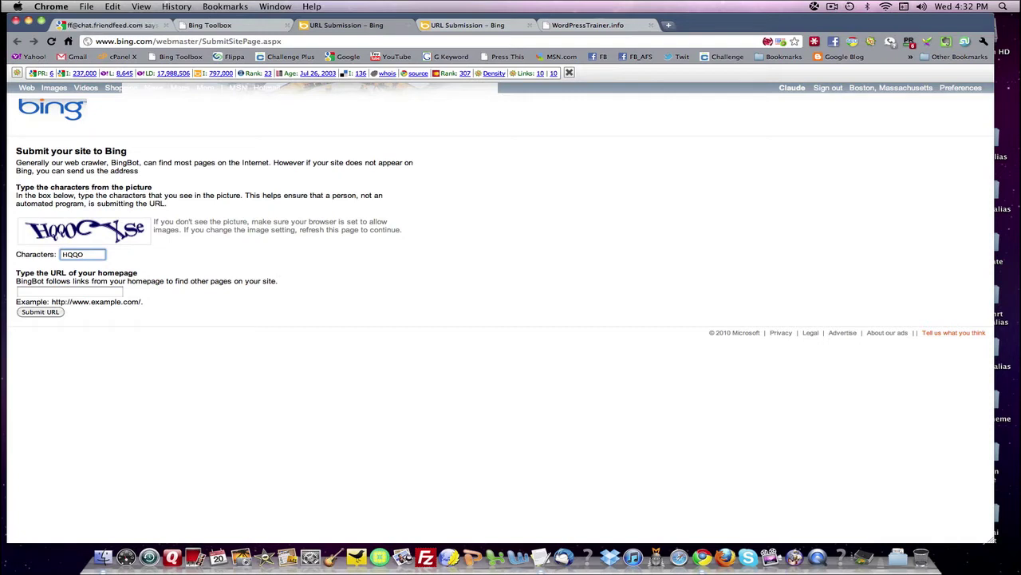
type("CXSe")
left_click(30, 294)
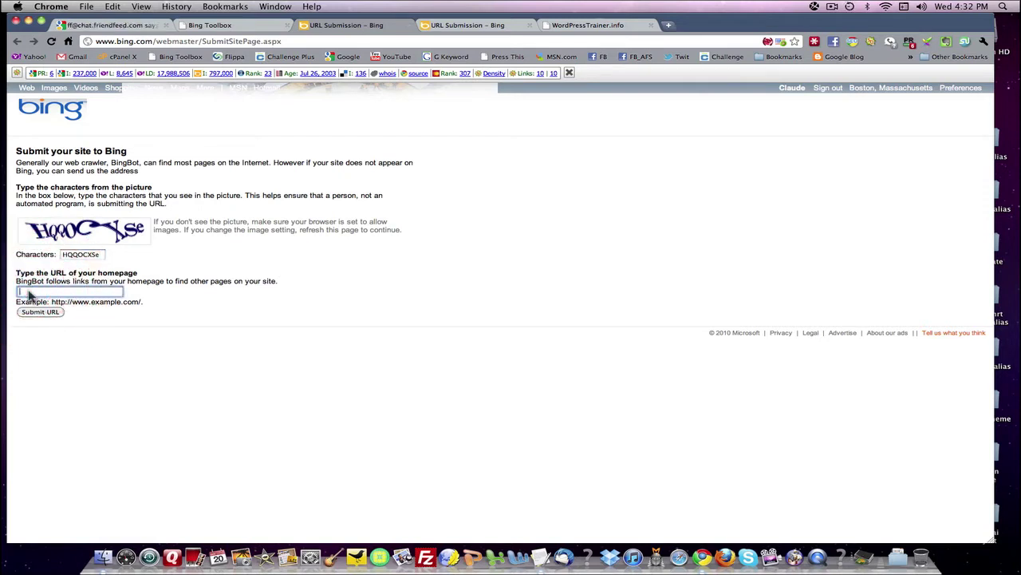
type("http://w")
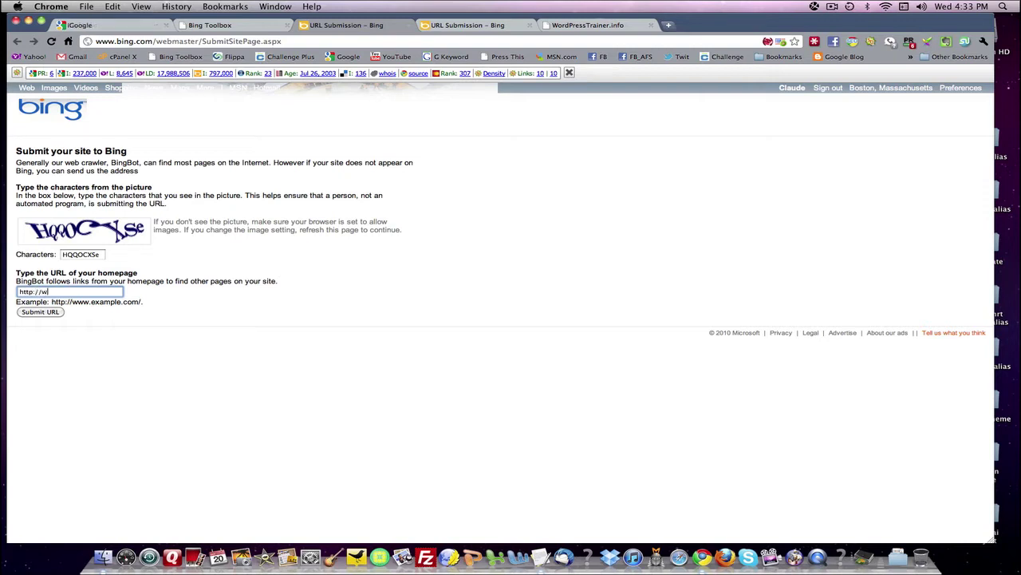
type("ptrainersite.i")
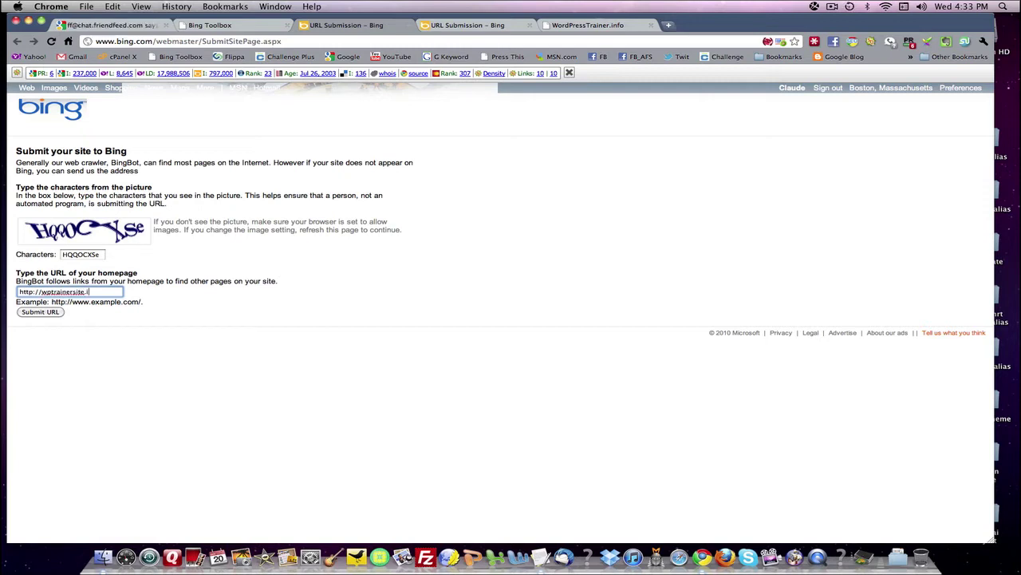
type("nfo")
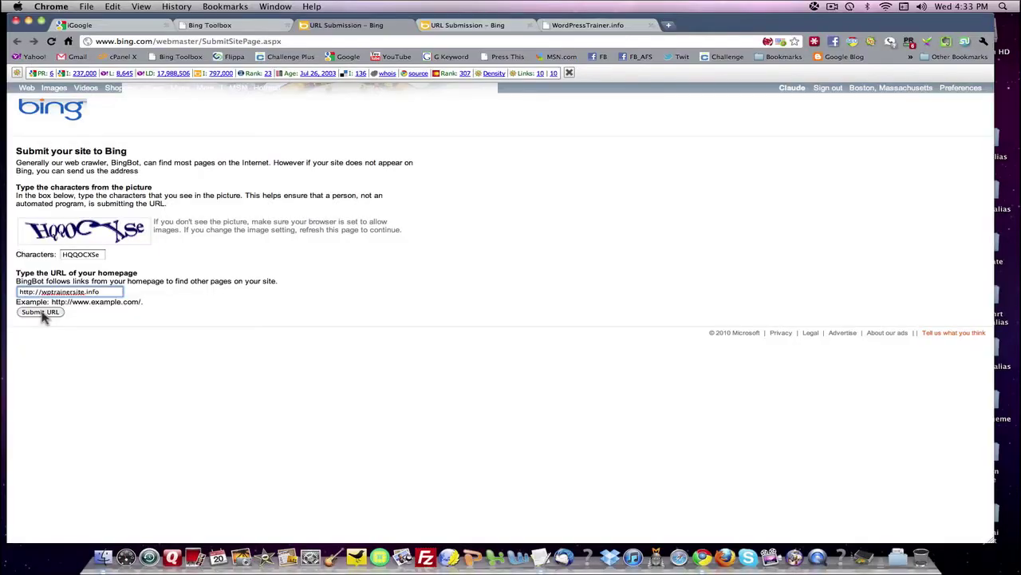
left_click(42, 312)
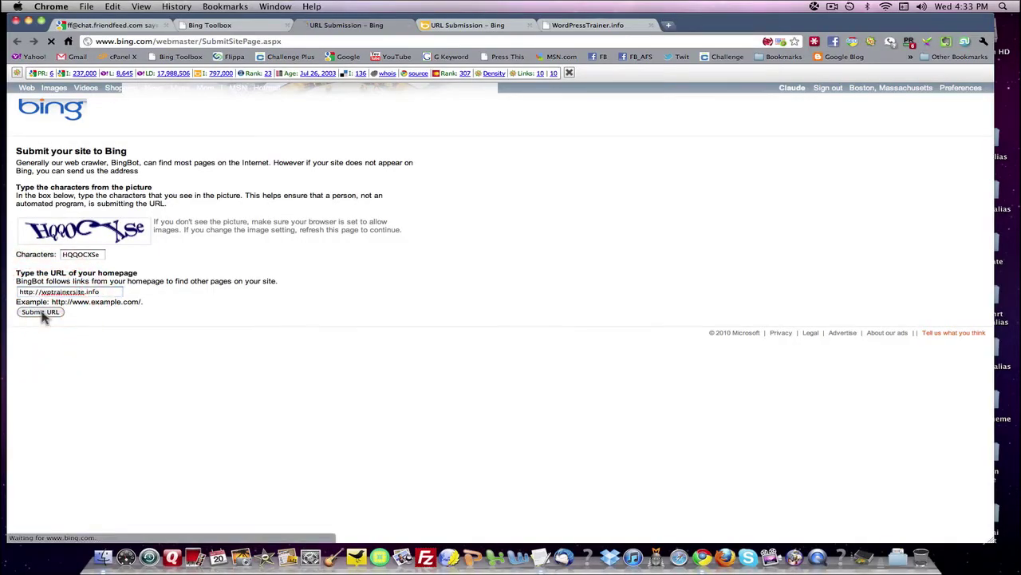
left_click(70, 274)
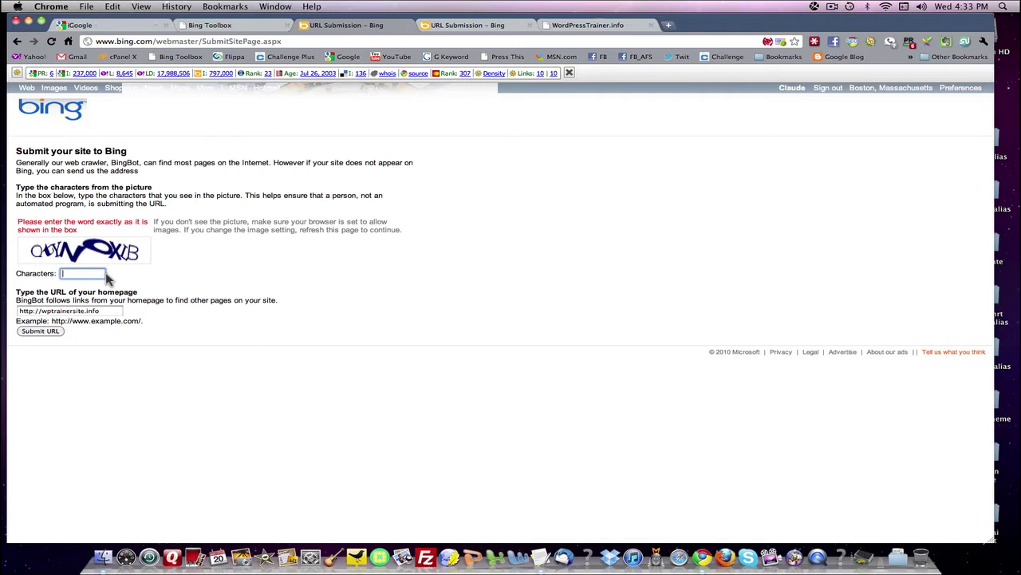
type("ot")
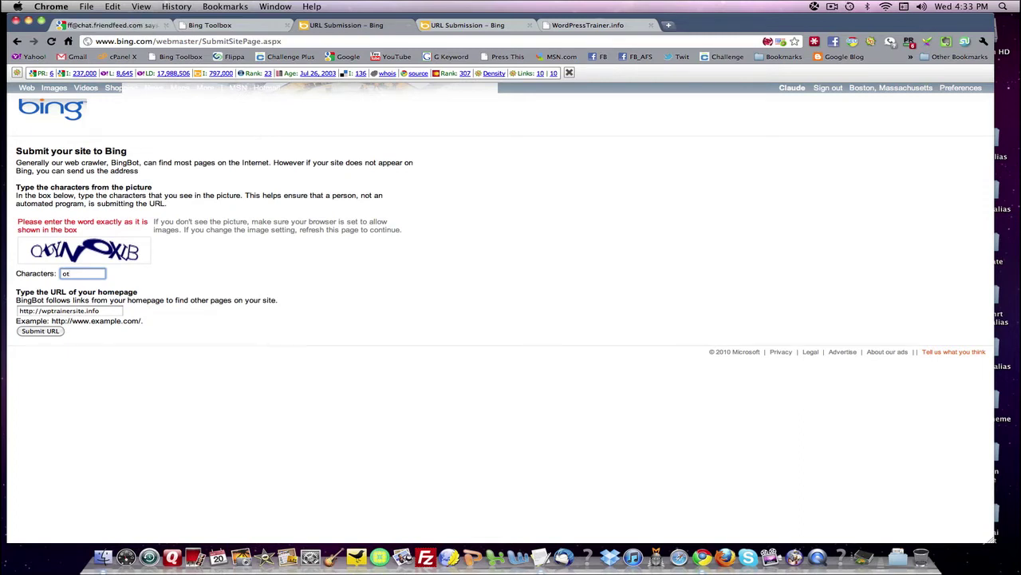
type("YNOXLB")
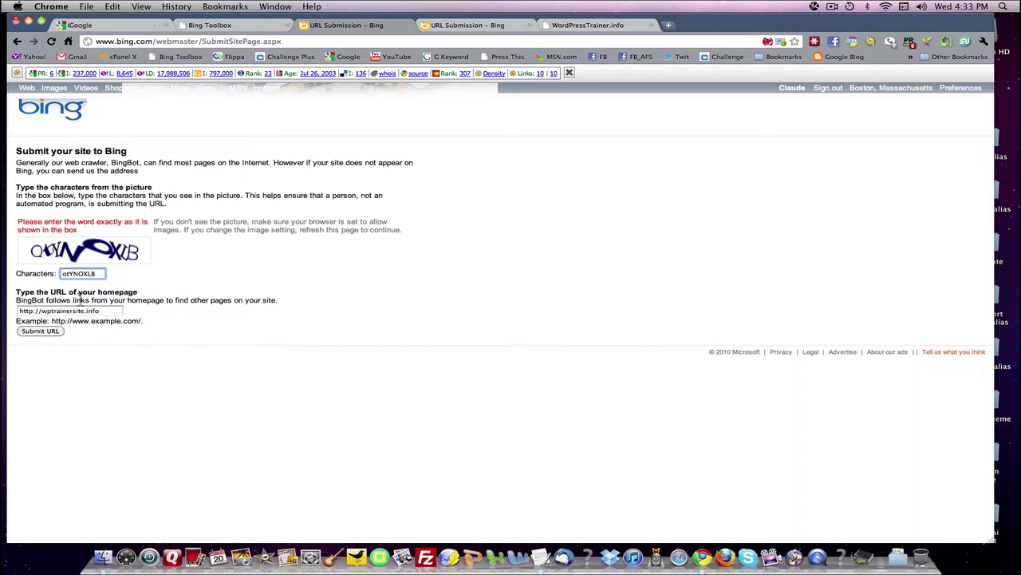
left_click(33, 330)
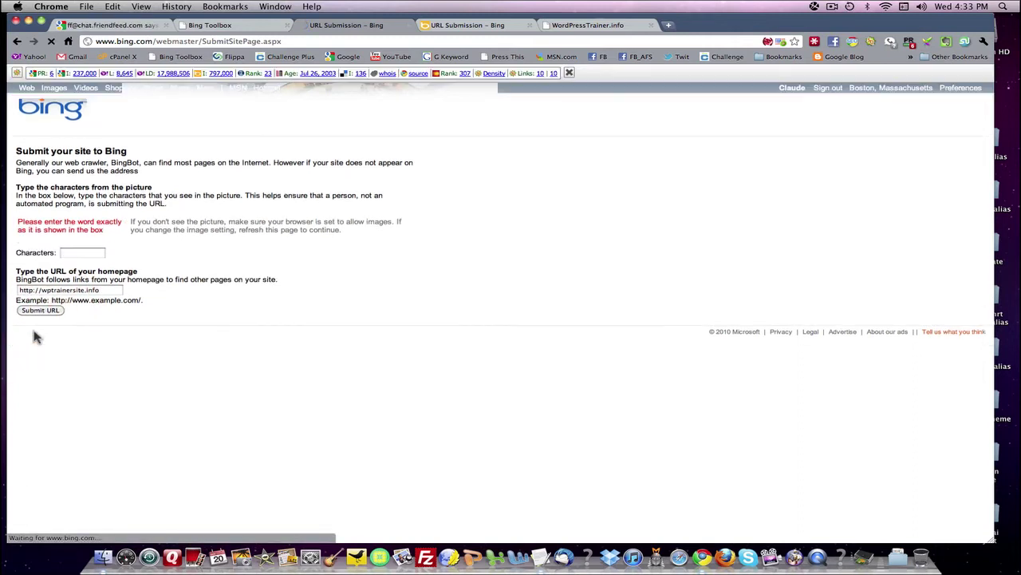
left_click(70, 274)
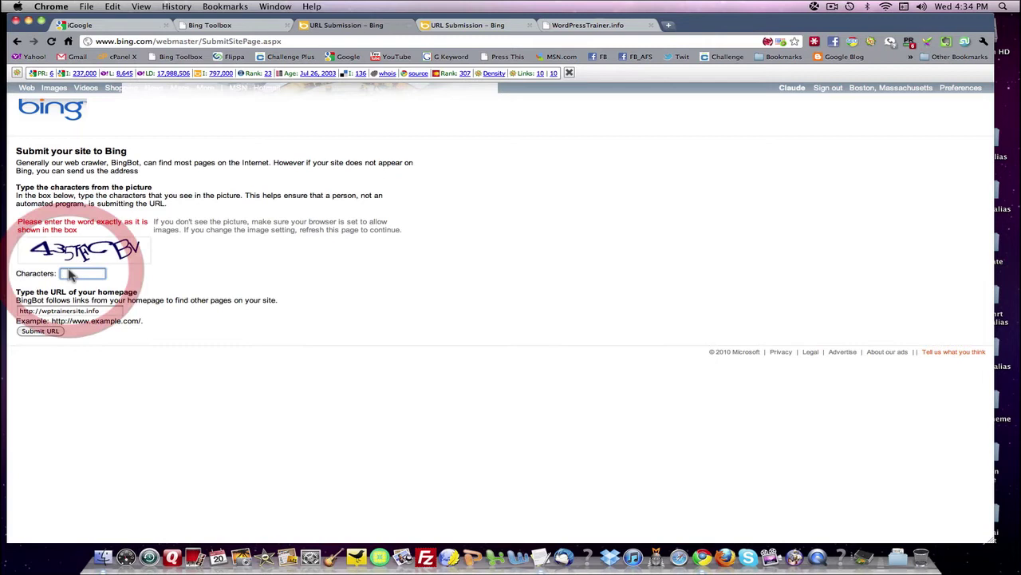
type("435")
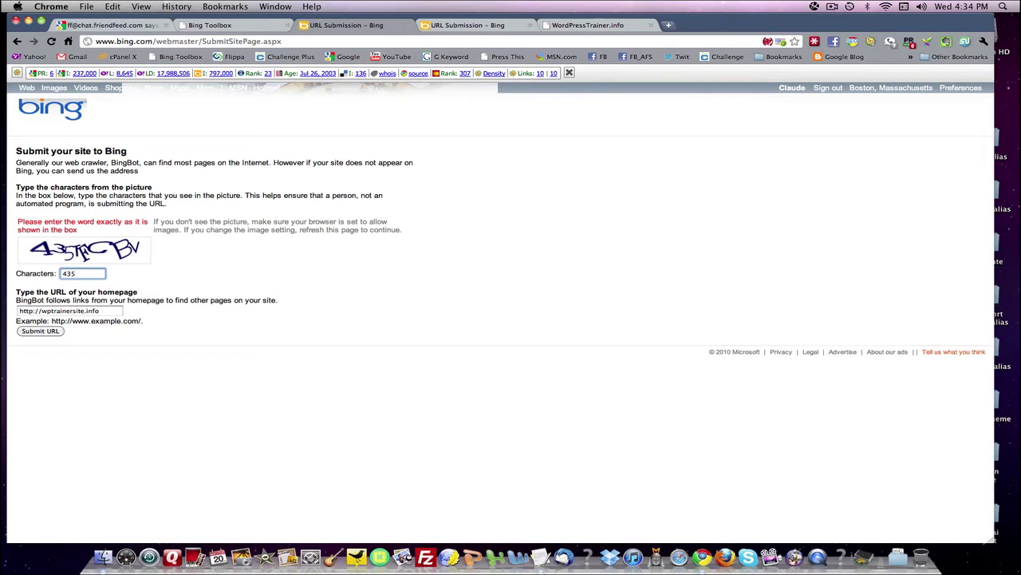
type("t")
type("CBv")
key("Return")
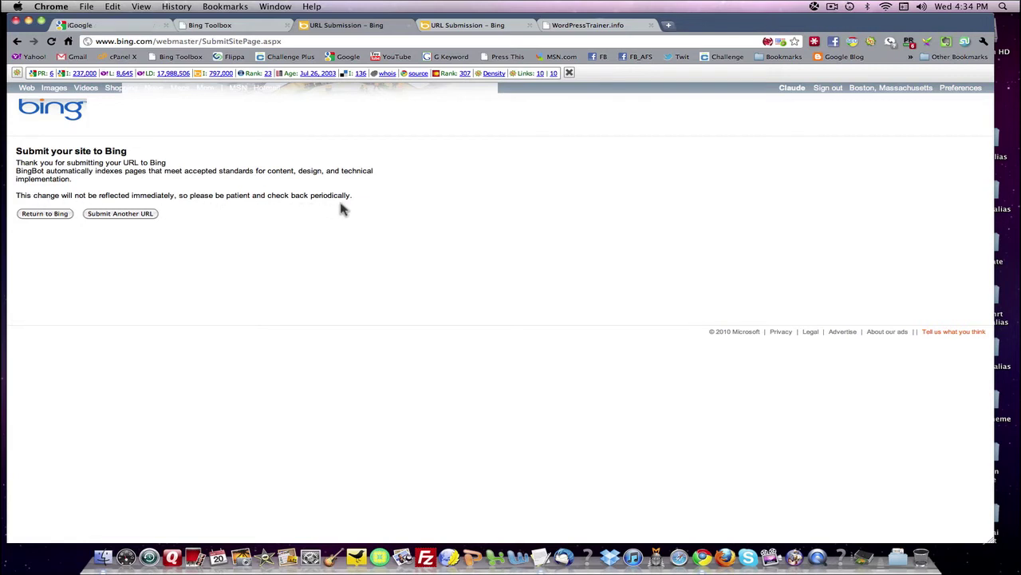
Go from the Bing home page to the Bing Toolbox and open 'Submit a Sitemap to Bing'
left_click(46, 215)
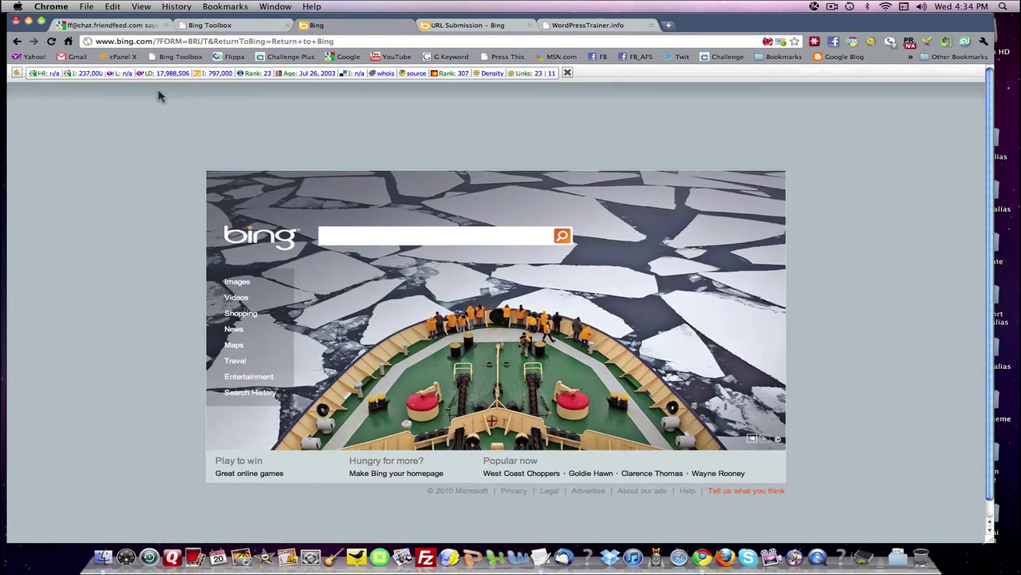
left_click(177, 60)
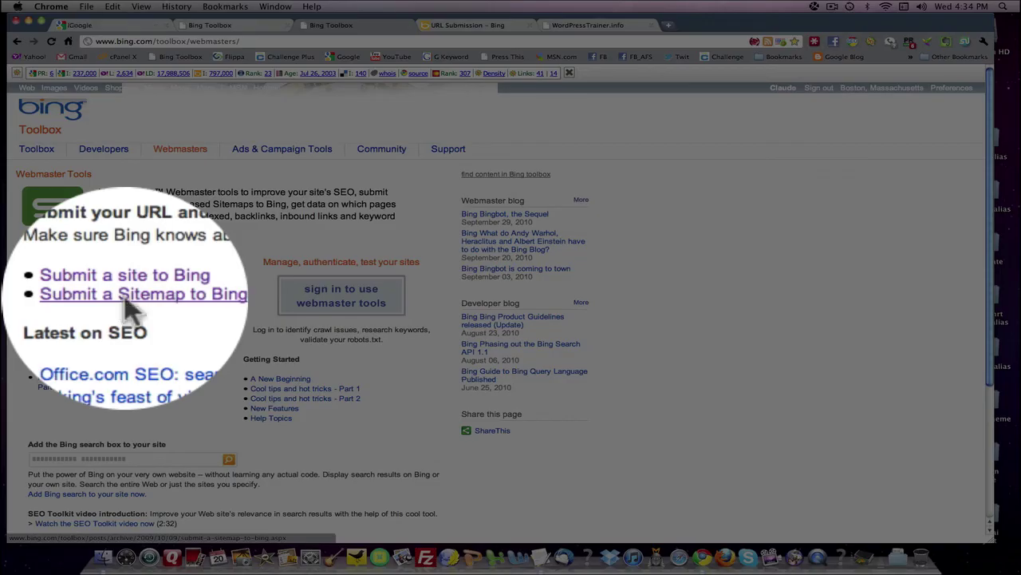
left_click(123, 295)
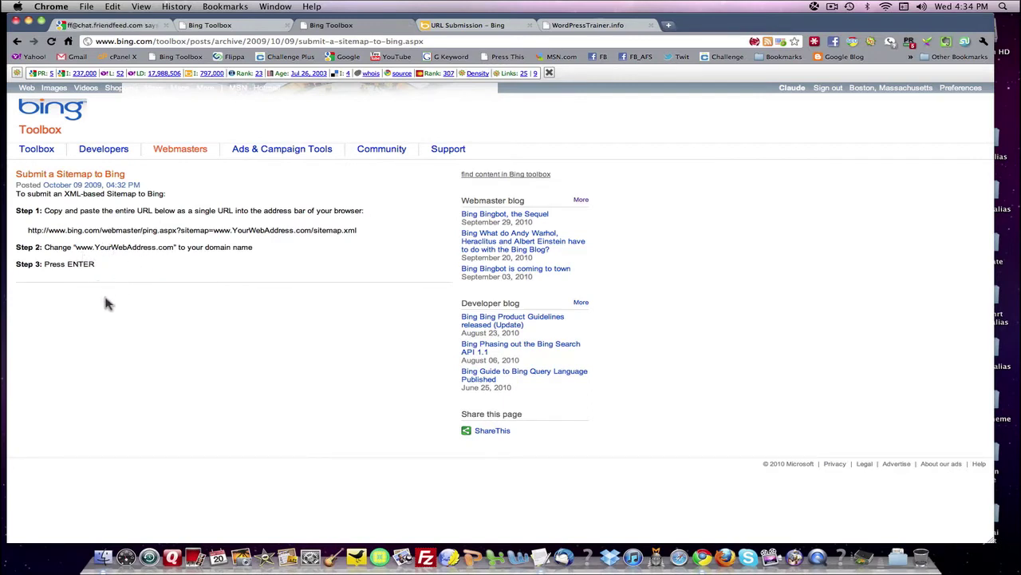
right_click(148, 302)
left_click(82, 287)
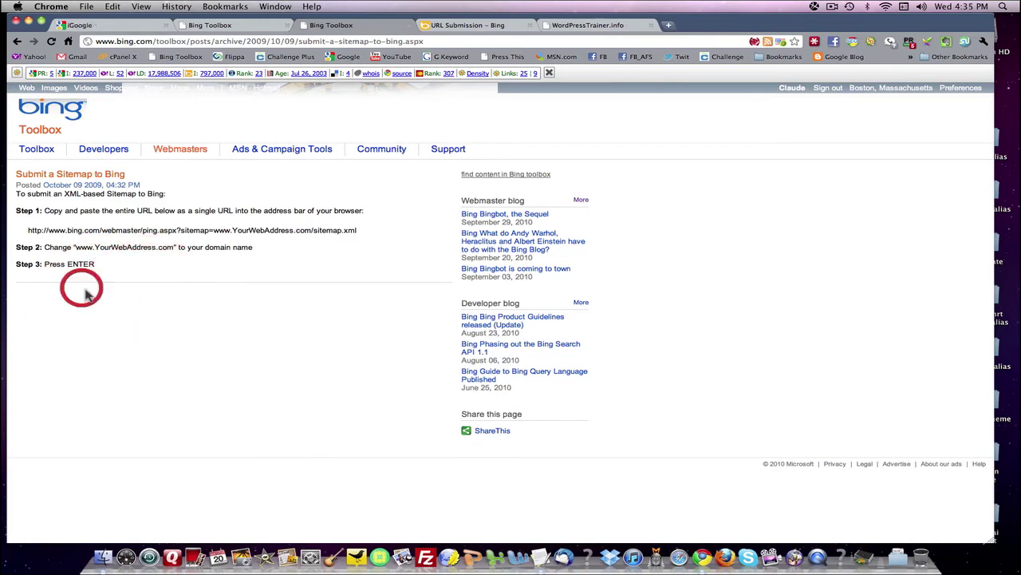
key("F9")
left_click(391, 345)
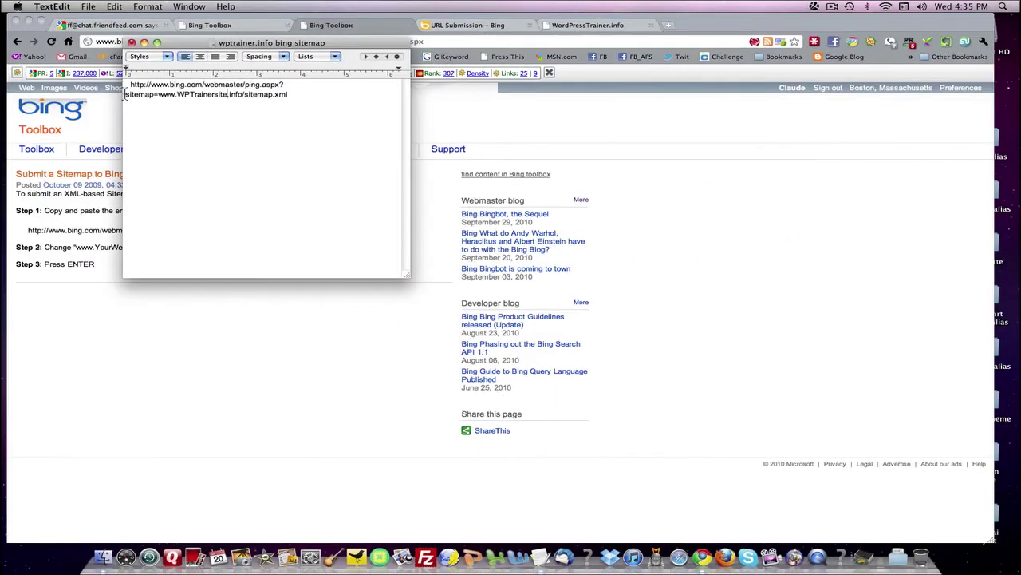
mouse_move(129, 83)
left_mouse_down()
mouse_move(130, 96)
mouse_move(290, 98)
left_mouse_up()
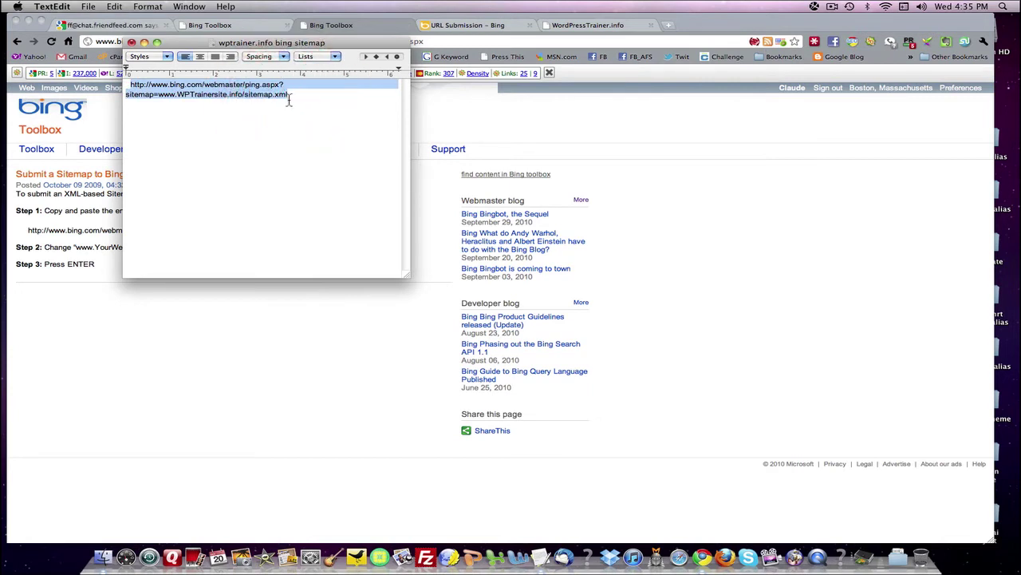
left_click(64, 291)
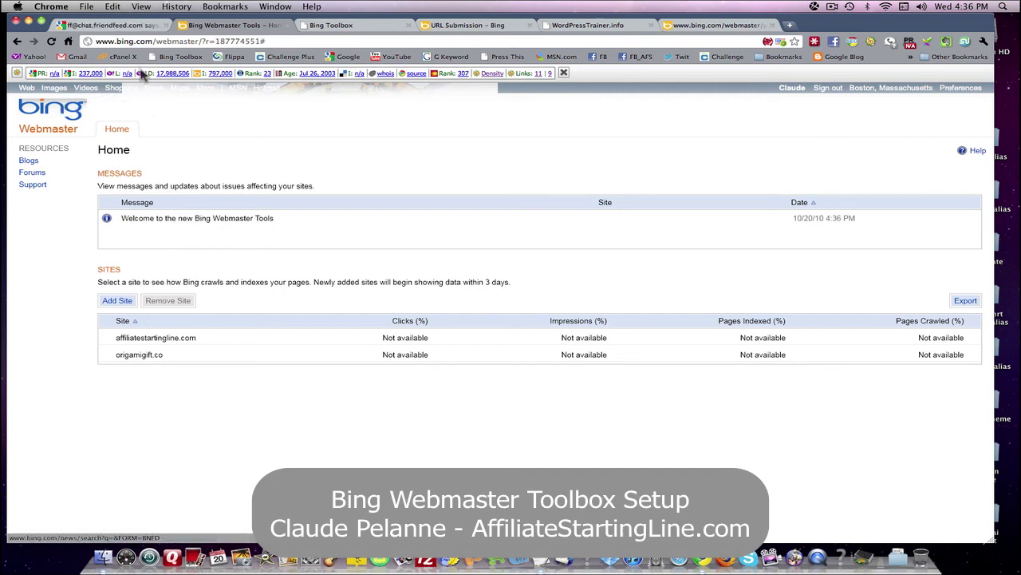
Return to the Bing Toolbox webmaster tools page via its bookmark
left_click(182, 60)
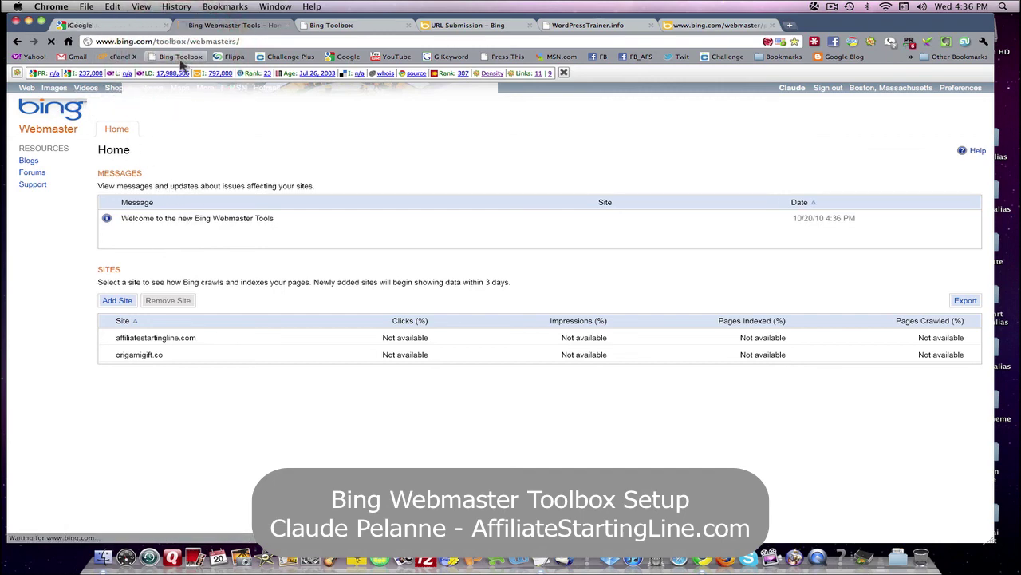